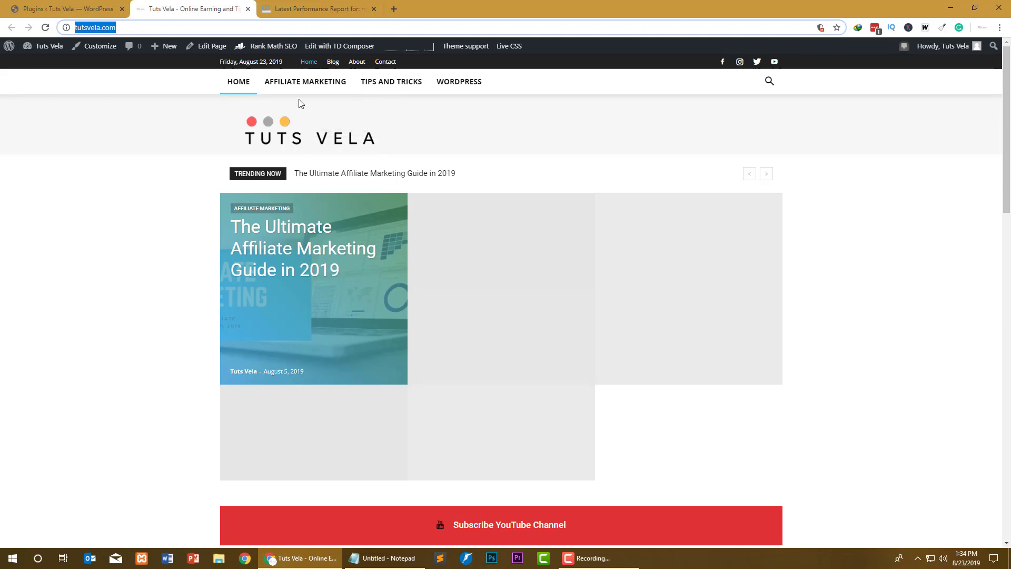
Review the GTmetrix report for tutsvela.com, examining the PageSpeed and YSlow scores, load time, page size and recommendations.
left_click_drag(164, 29, 65, 28)
key("ctrl+Tab")
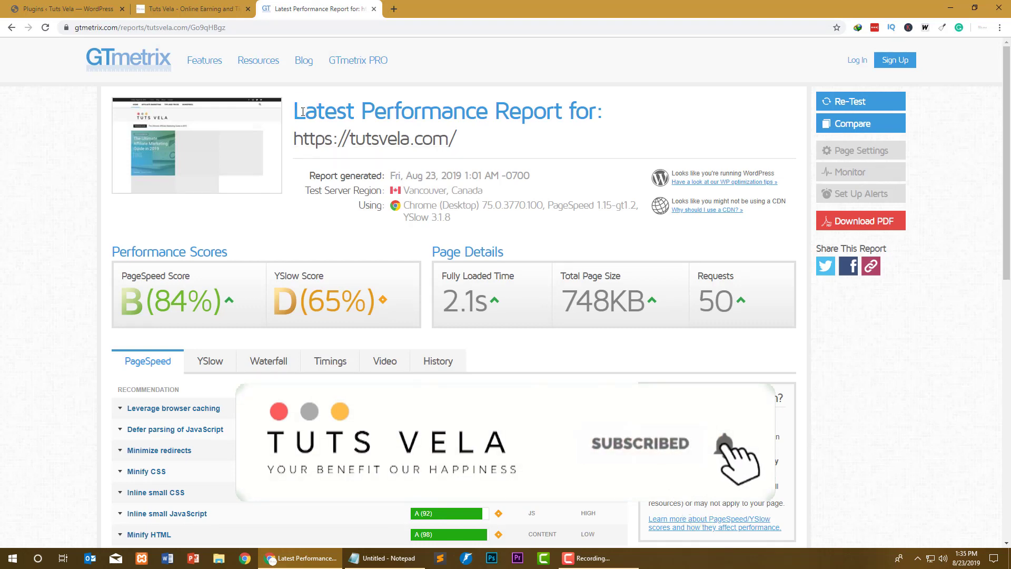
left_click_drag(293, 110, 630, 138)
left_click(456, 166)
scroll(164, 178, "down", 2)
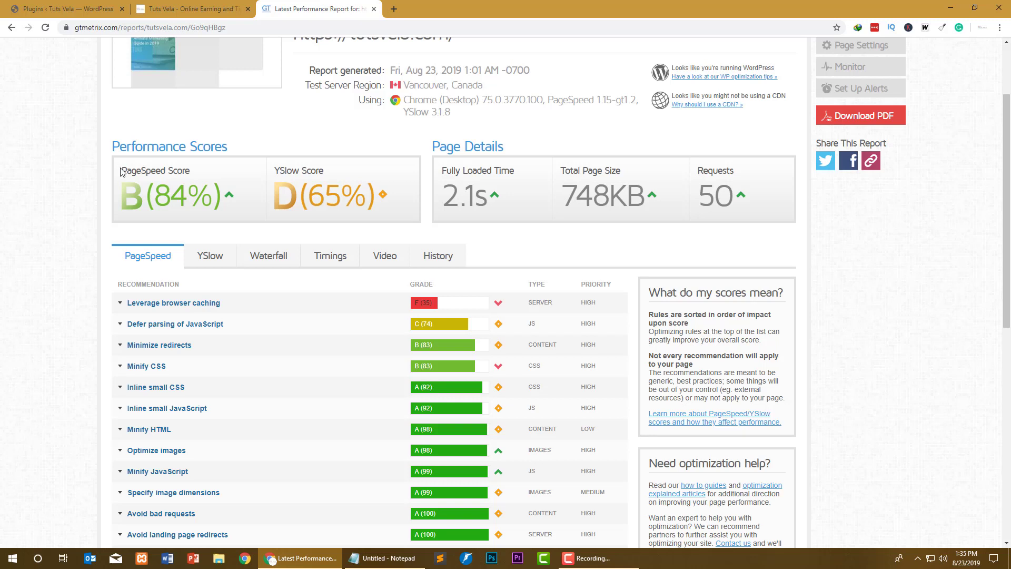
left_click_drag(122, 170, 204, 176)
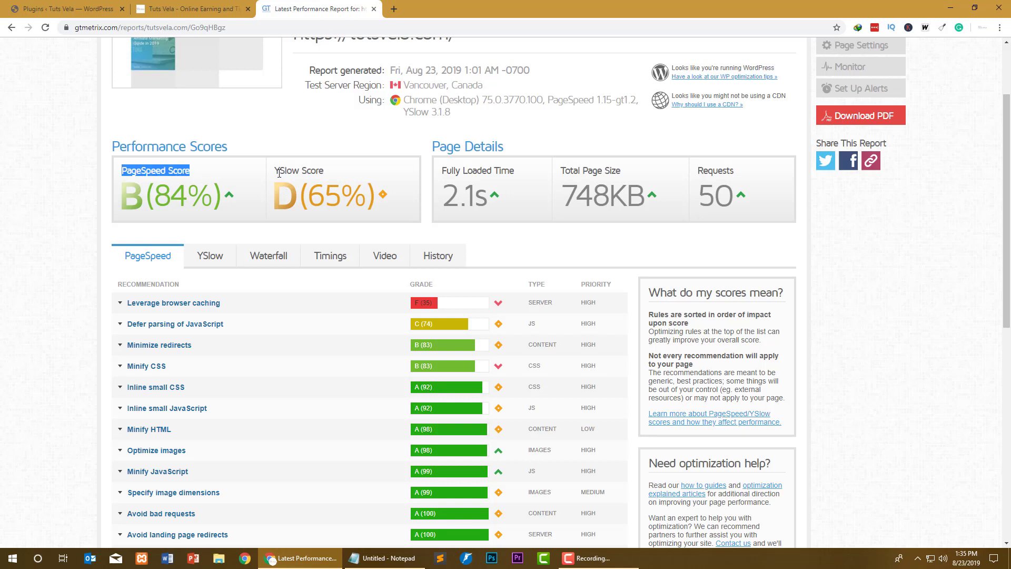
left_click_drag(275, 170, 352, 179)
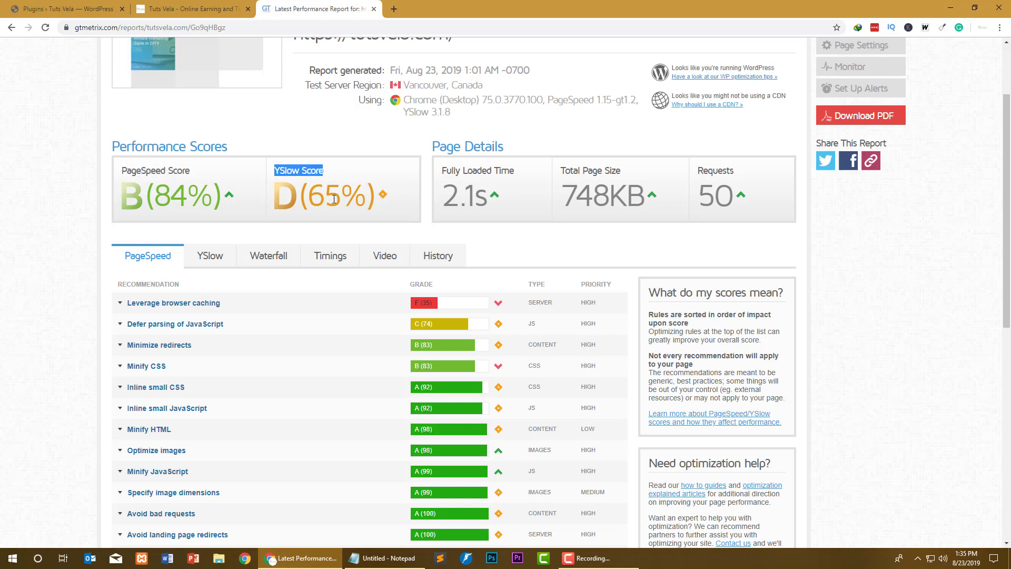
left_click_drag(443, 171, 555, 202)
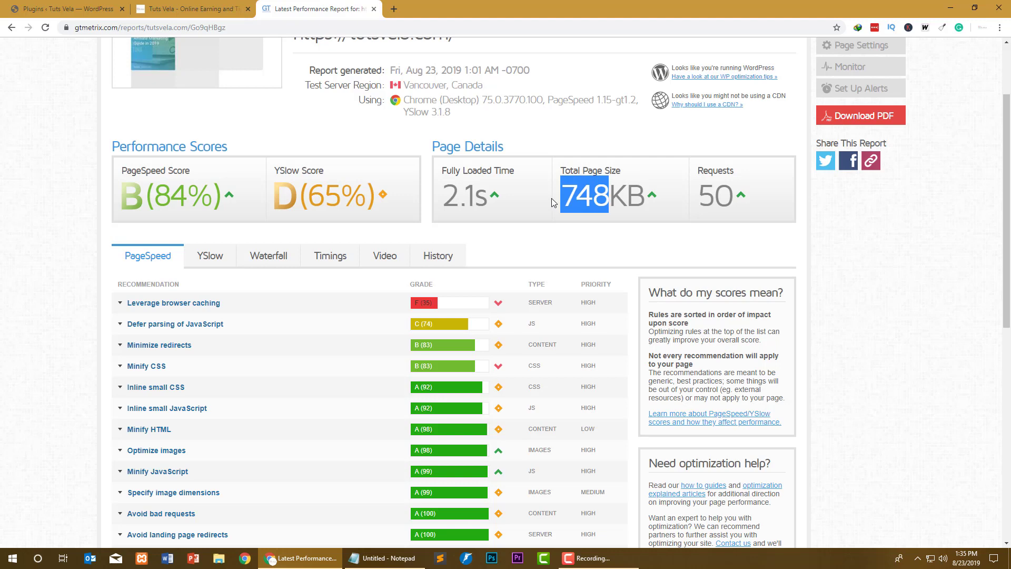
scroll(547, 196, "up", 2)
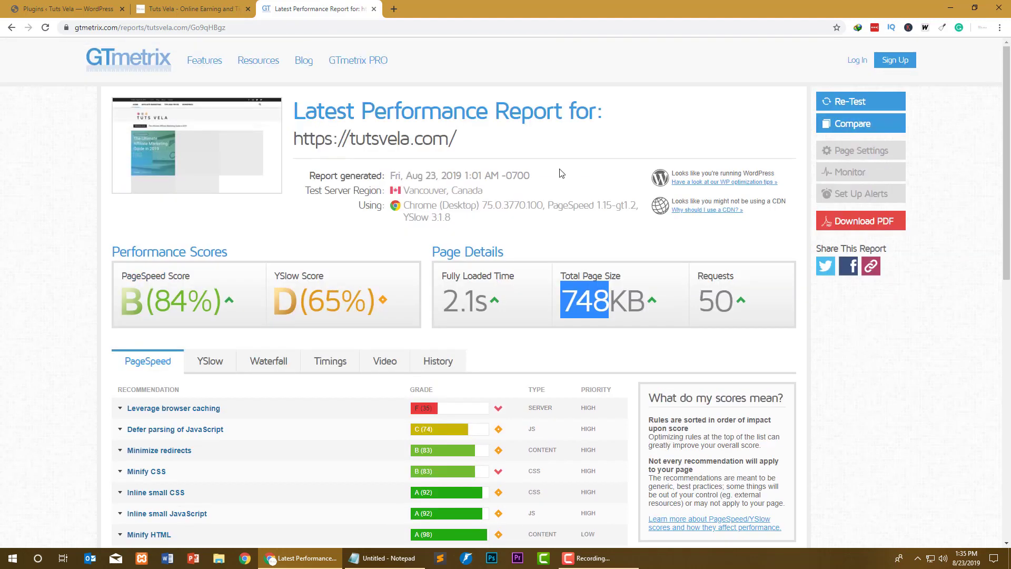
left_click(476, 175)
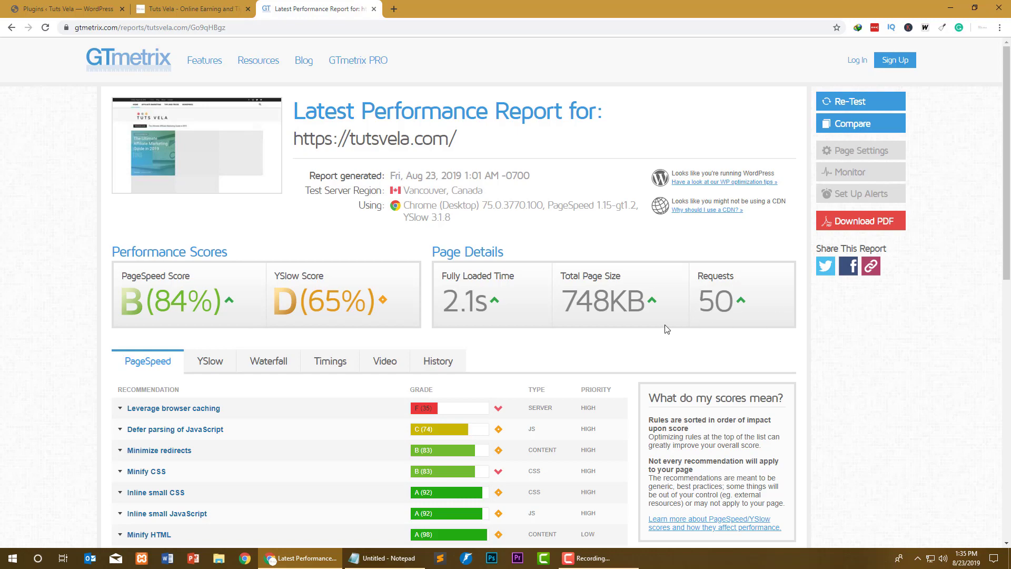
scroll(36, 207, "down", 10)
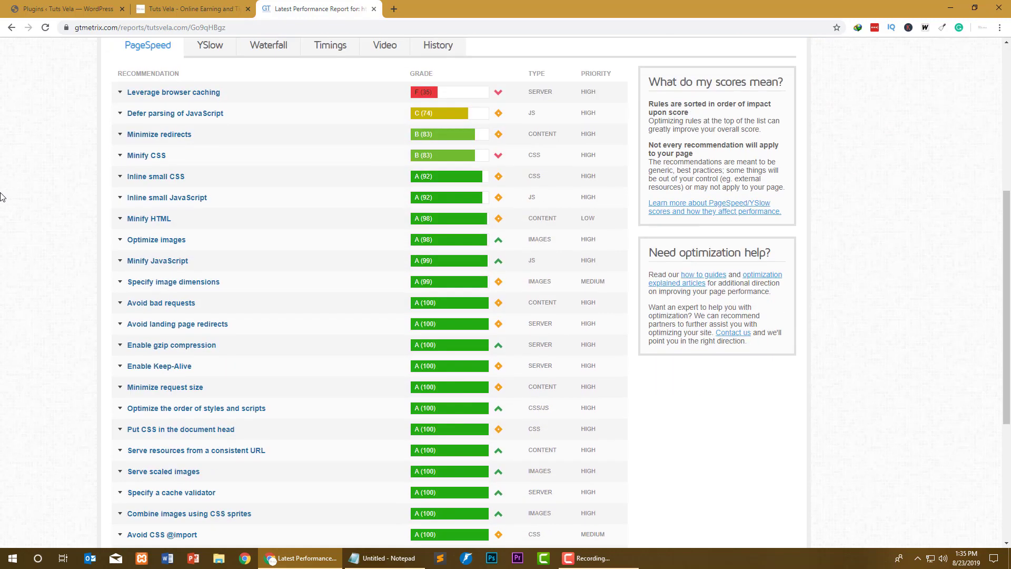
scroll(4, 192, "up", 10)
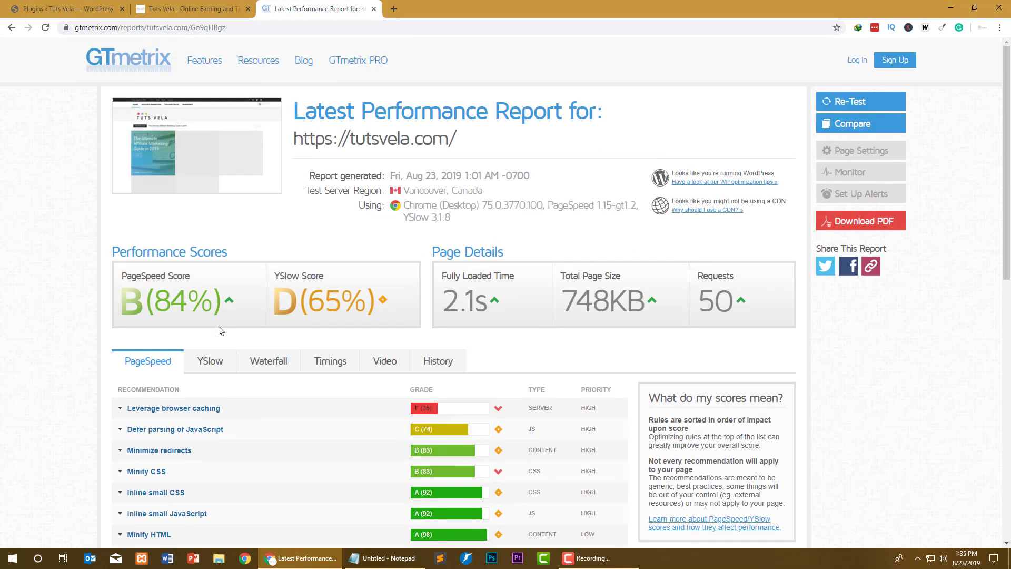
Search the WordPress plugin directory for "Swift performance lite" from the site's Add Plugins page.
left_click(43, 10)
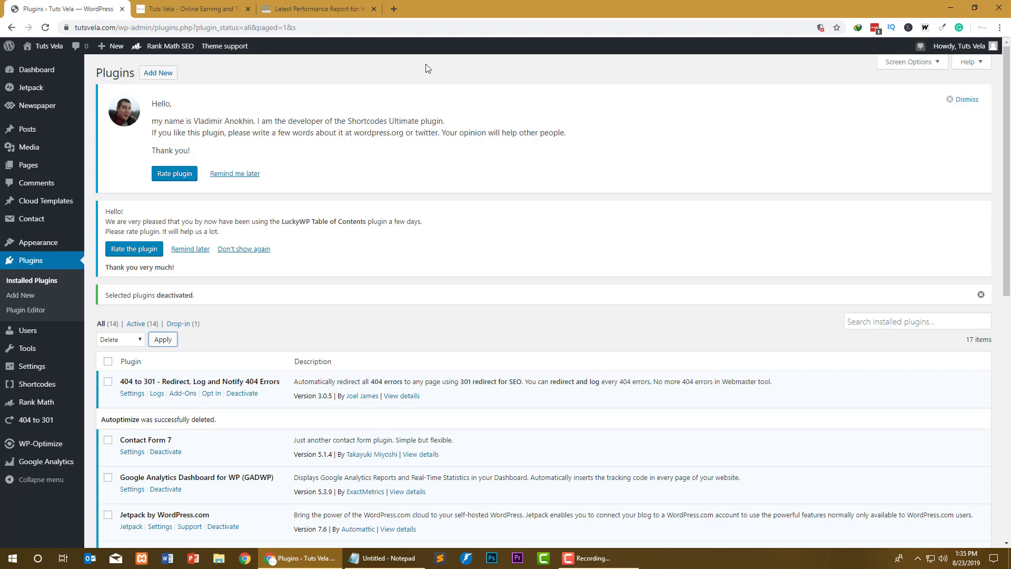
left_click(19, 301)
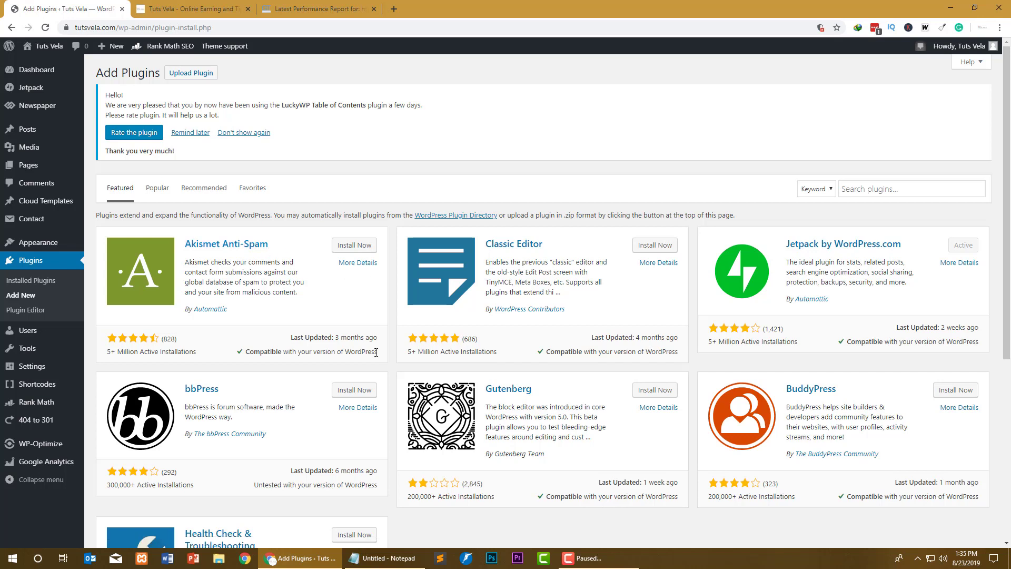
left_click(880, 190)
type("Swift performance lite")
left_click_drag(929, 190, 826, 190)
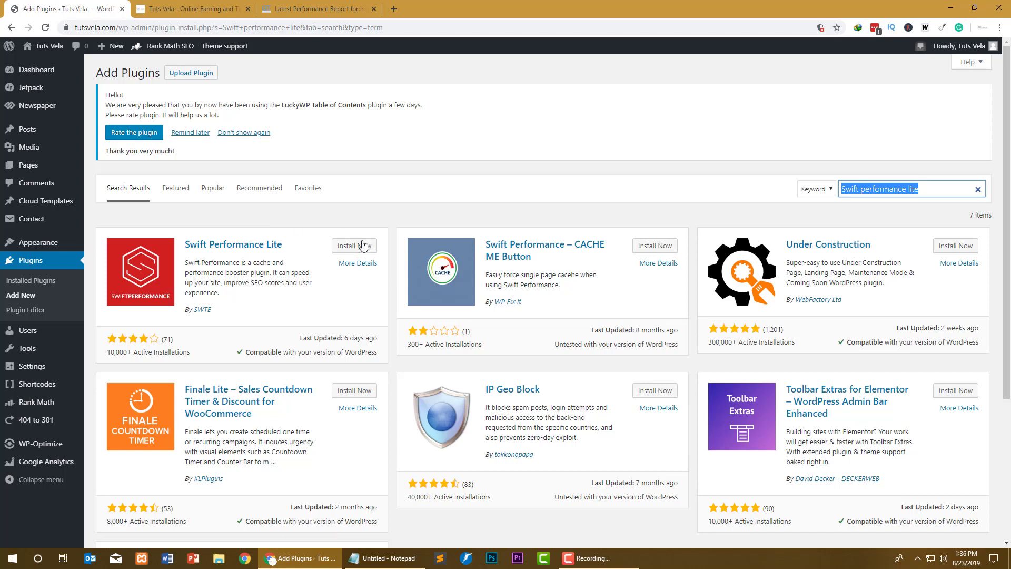
Install and activate the Swift Performance Lite plugin.
left_click(367, 247)
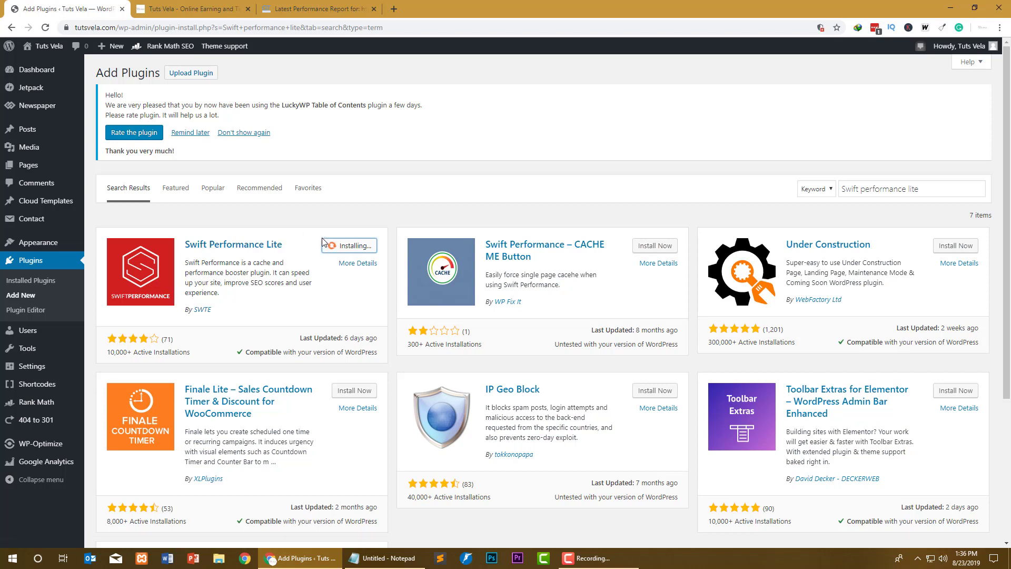
mouse_move(55, 453)
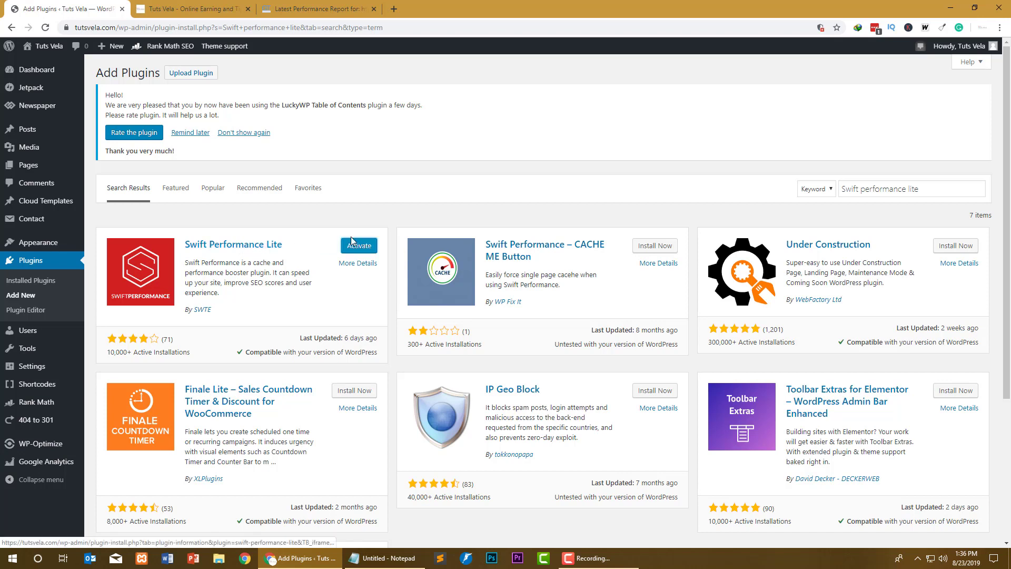
left_click(365, 245)
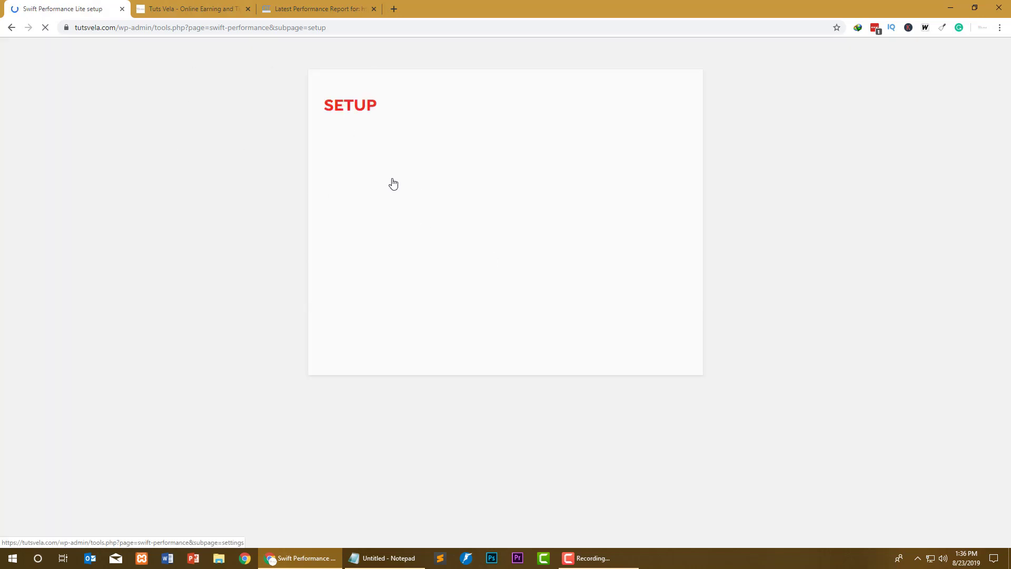
Run the Autoconfig wizard in the Swift Performance setup and let all its checks complete.
left_click_drag(318, 99, 379, 106)
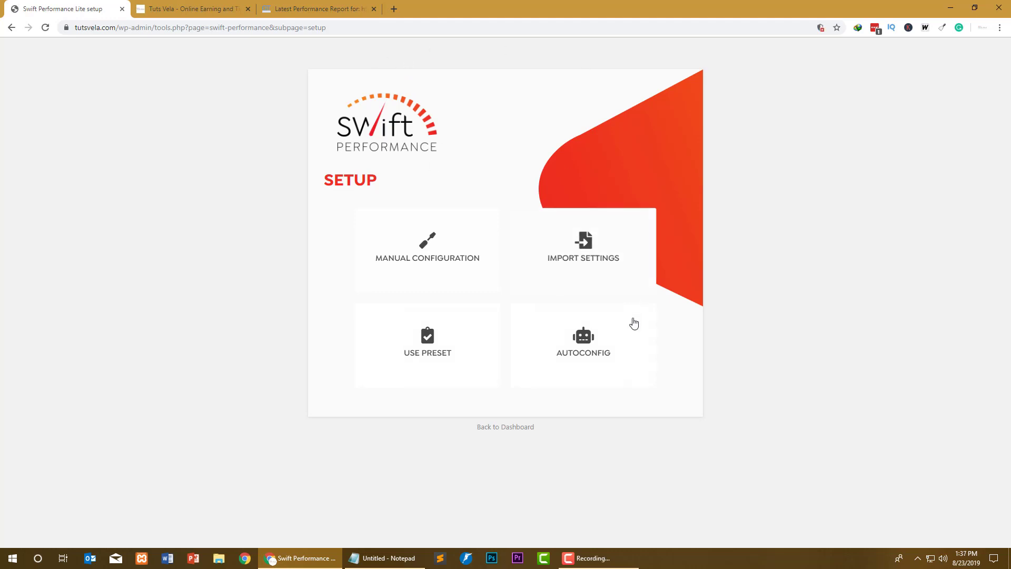
left_click(584, 352)
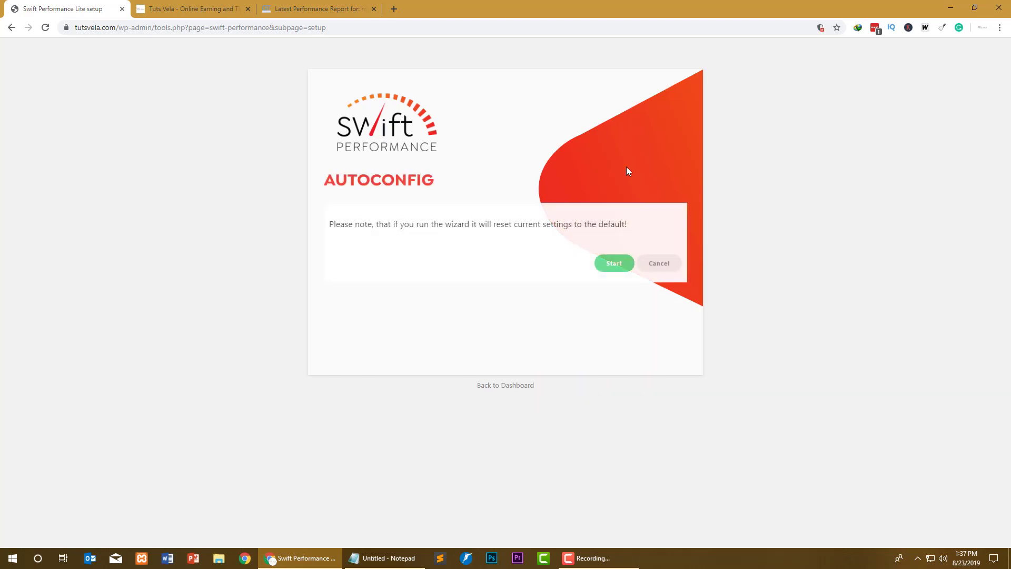
left_click(620, 265)
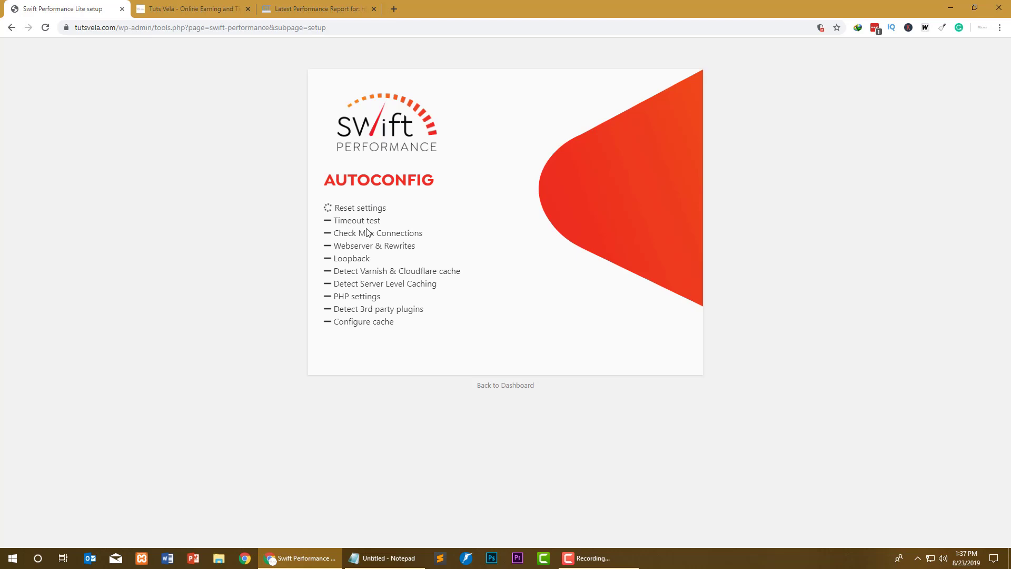
left_click_drag(334, 180, 446, 184)
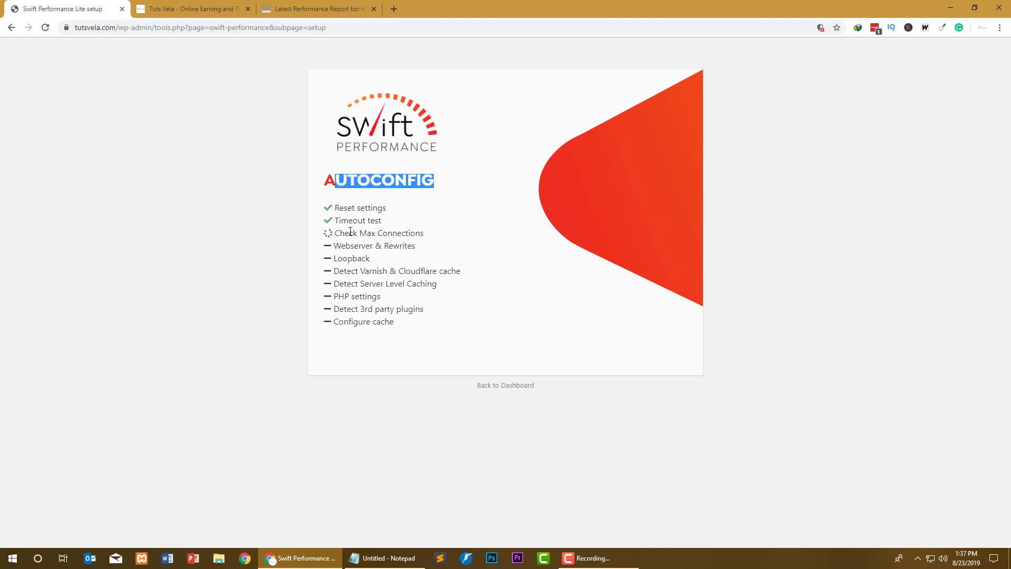
left_click_drag(425, 310, 367, 310)
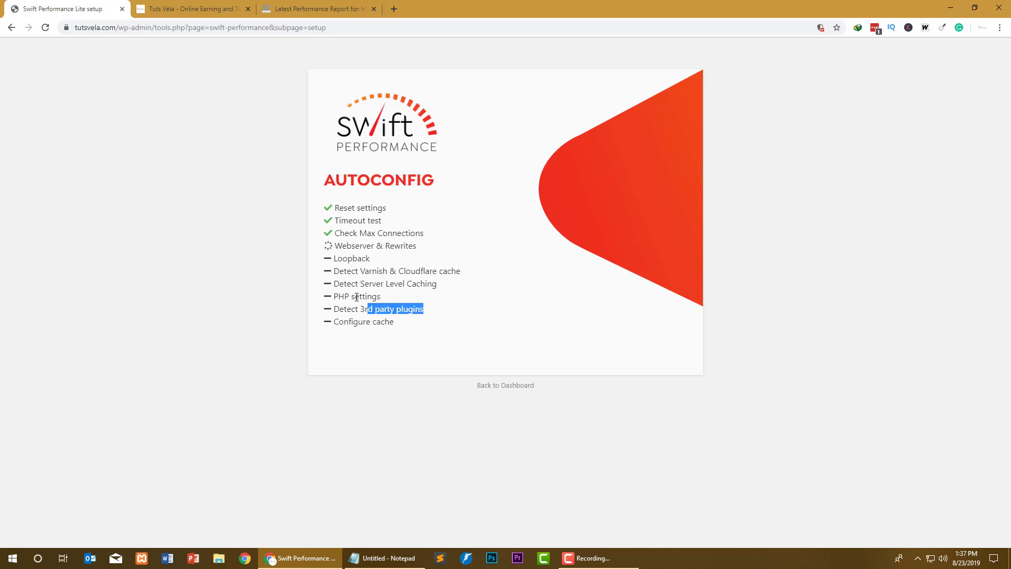
left_click(386, 342)
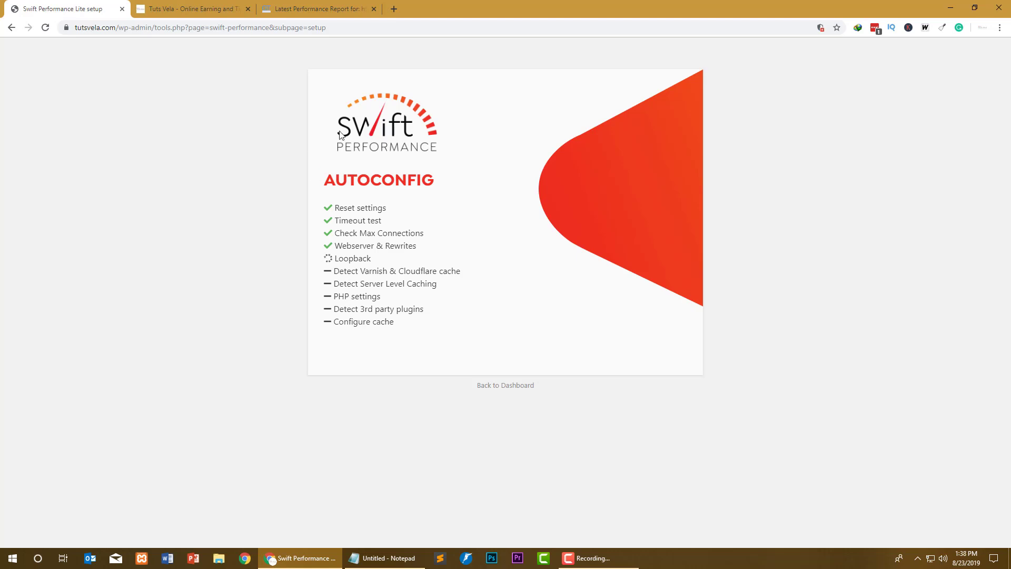
left_click_drag(434, 185, 329, 180)
left_click(328, 181)
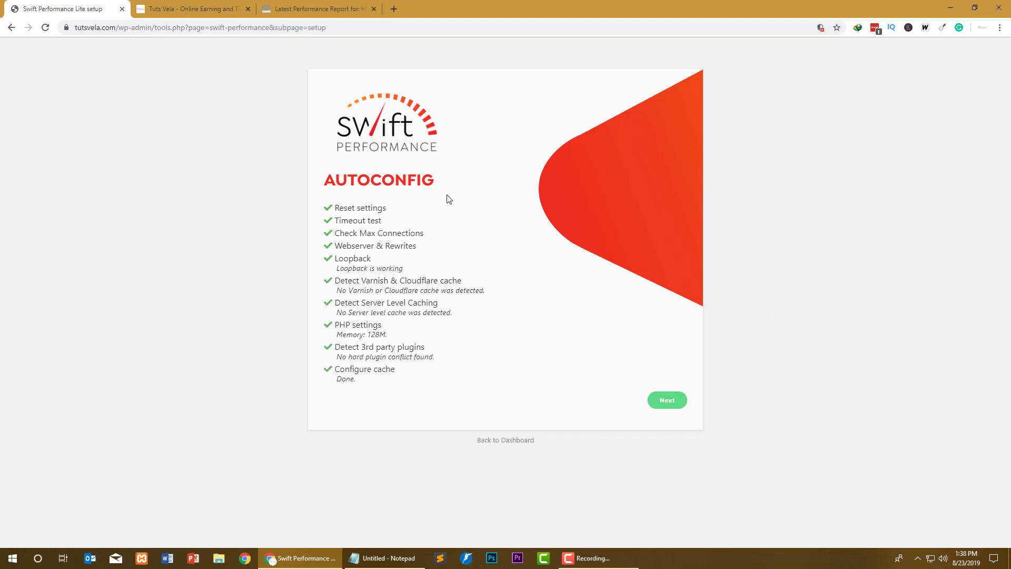
Finish the Autoconfig wizard and open the Swift Performance Lite Dashboard.
left_click(672, 400)
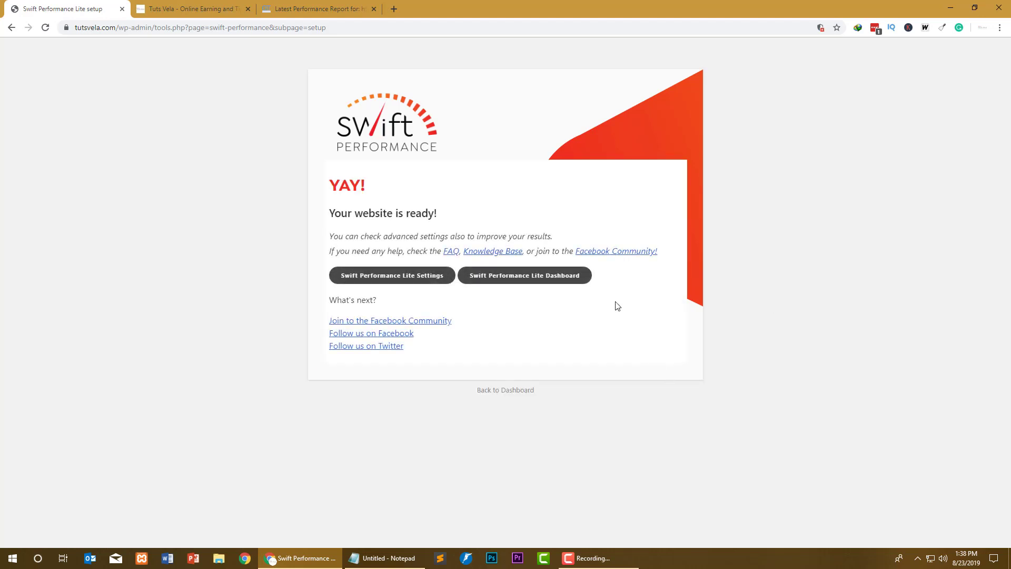
left_click_drag(337, 215, 435, 214)
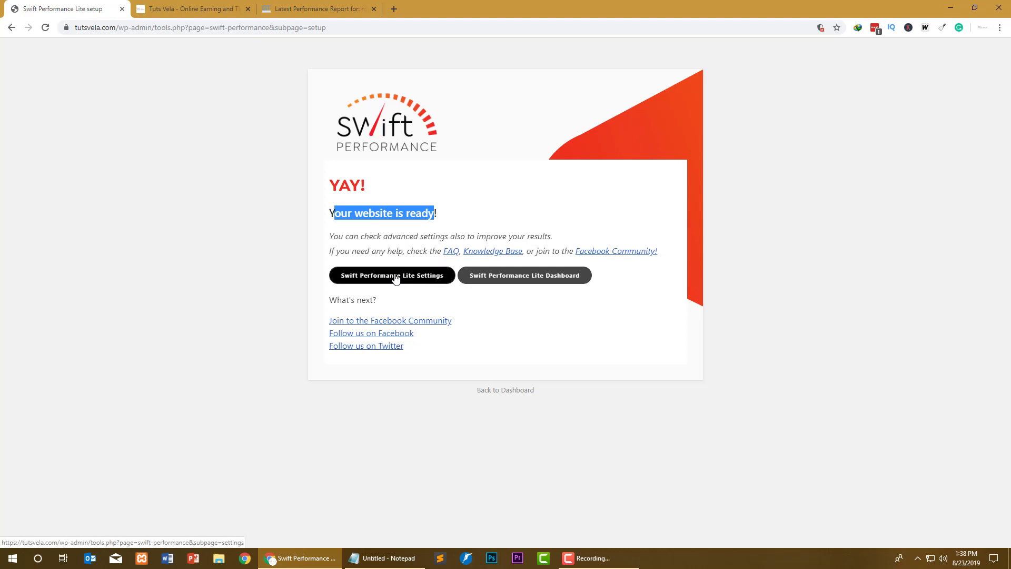
left_click(502, 285)
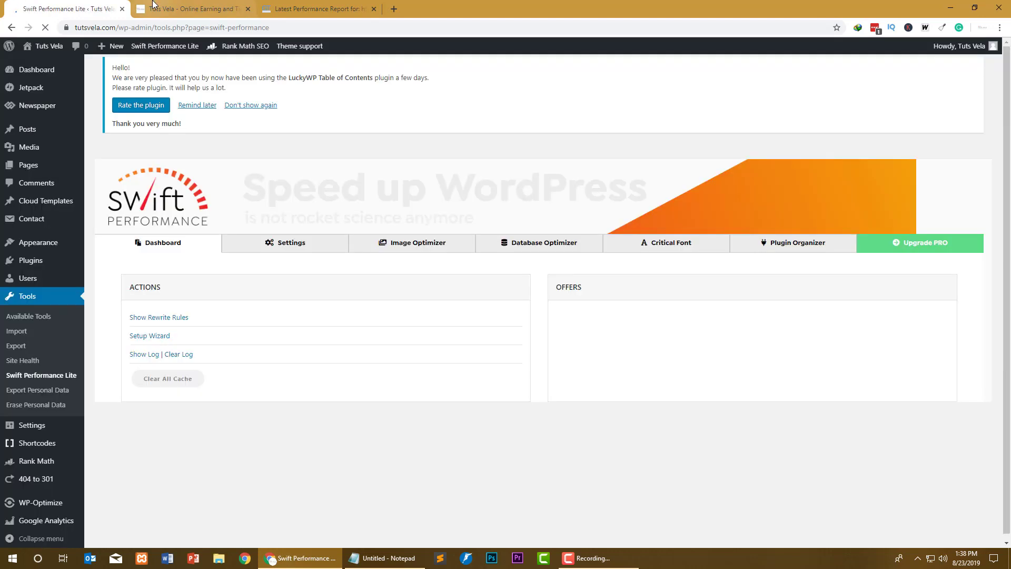
Reload the tutsvela.com homepage and check how its content and images load all the way down to the footer.
left_click(179, 8)
left_click(105, 8)
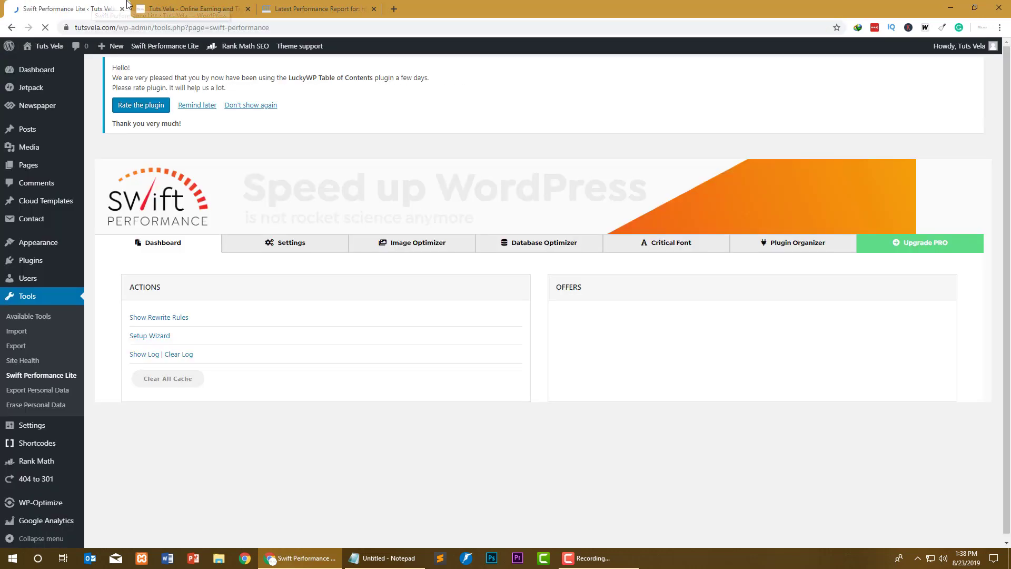
left_click(158, 9)
key("F5")
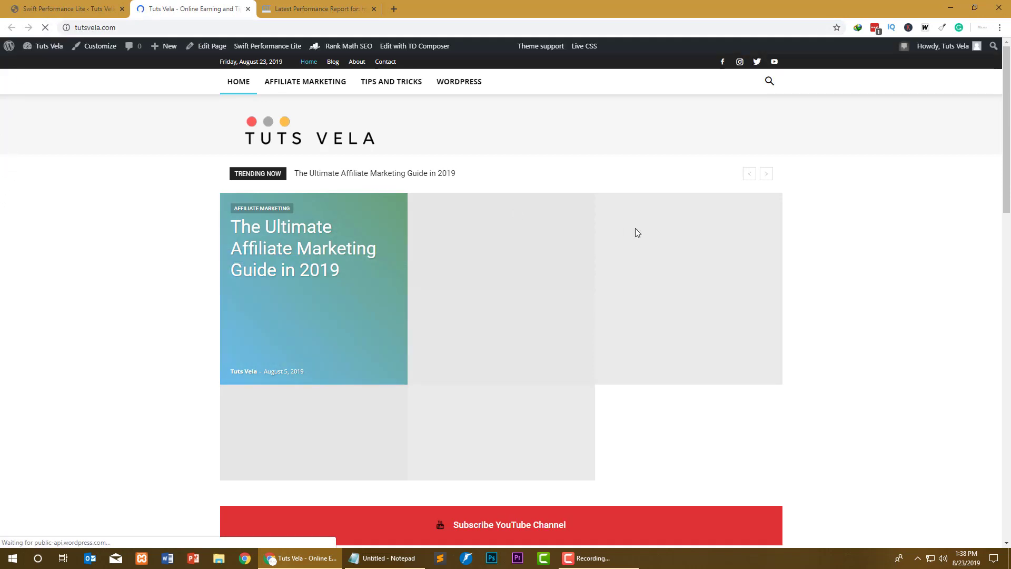
scroll(252, 288, "down", 3)
scroll(333, 312, "down", 3)
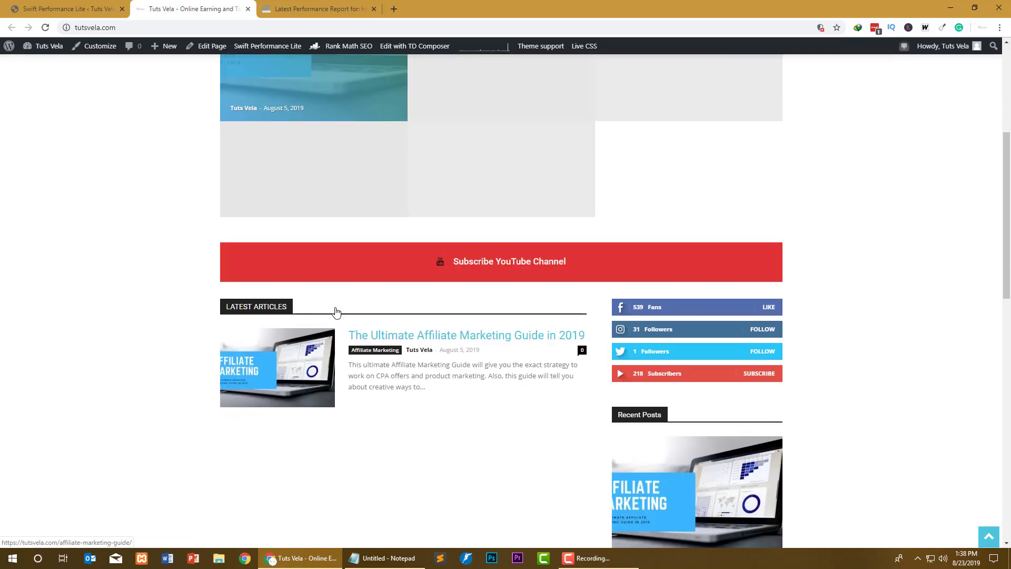
scroll(334, 312, "down", 12)
scroll(399, 338, "down", 3)
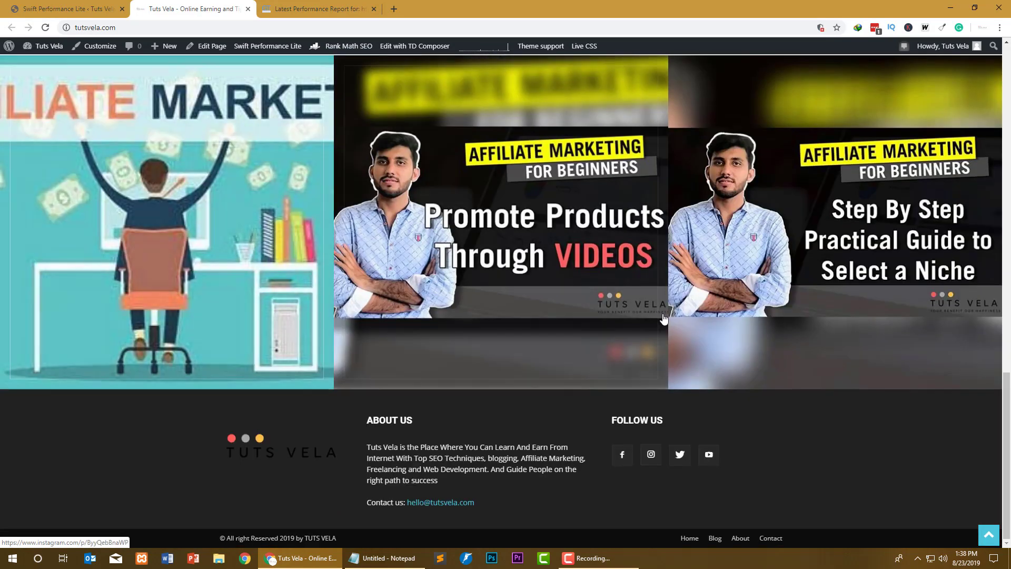
scroll(444, 225, "up", 20)
Start a GTmetrix re-test of tutsvela.com from its existing performance report.
left_click(354, 5)
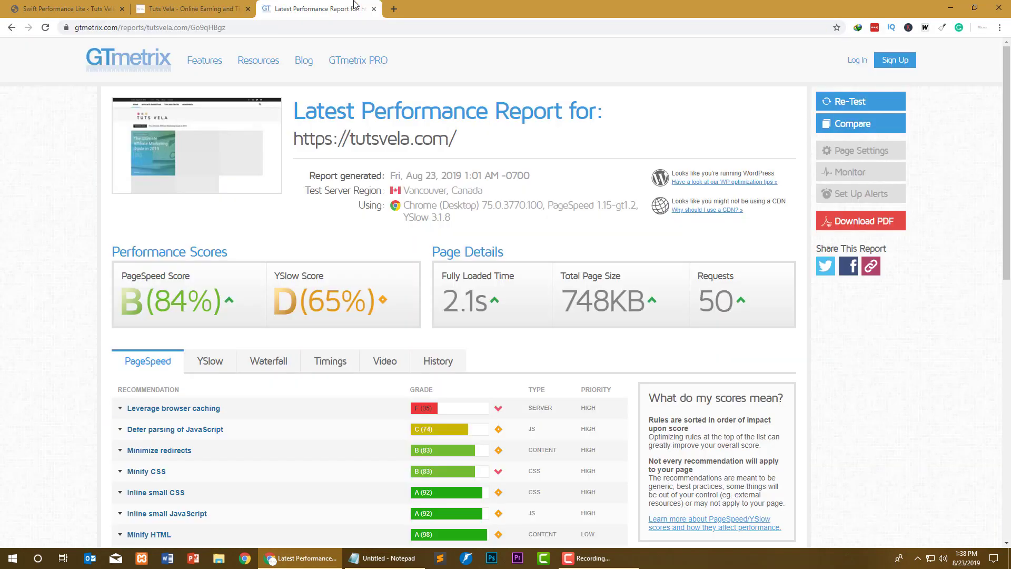
left_click(868, 103)
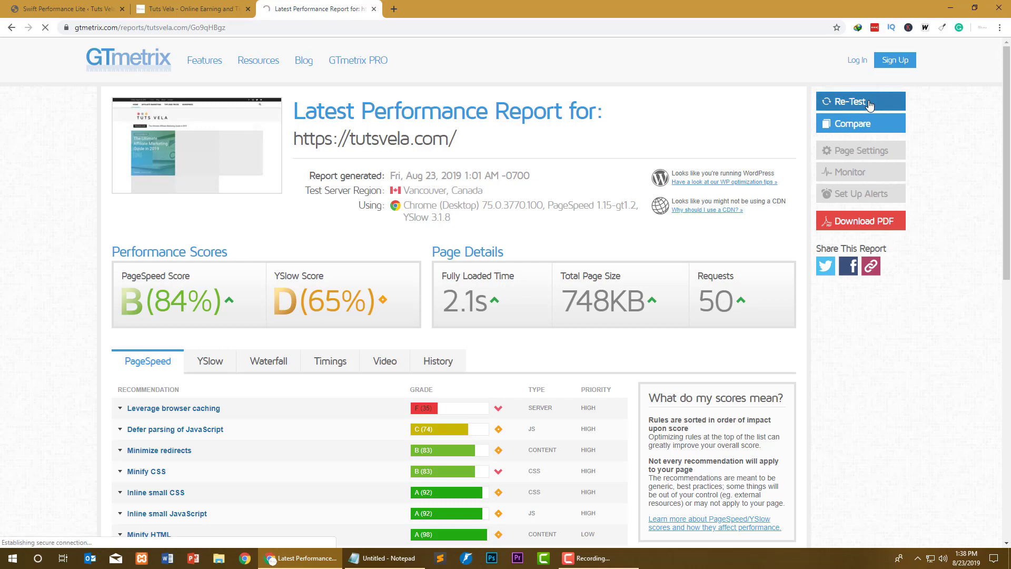
Capture a 1409x622 screenshot of the existing GTmetrix report, covering the site heading, performance scores and page details.
key("Print")
left_click_drag(72, 71, 605, 361)
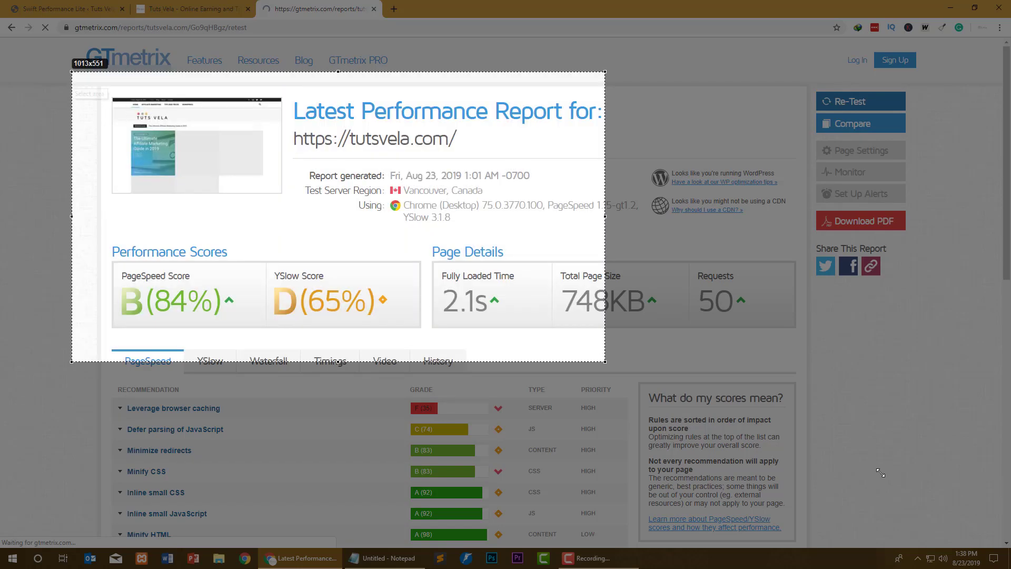
left_click_drag(880, 472, 813, 399)
left_click(791, 408)
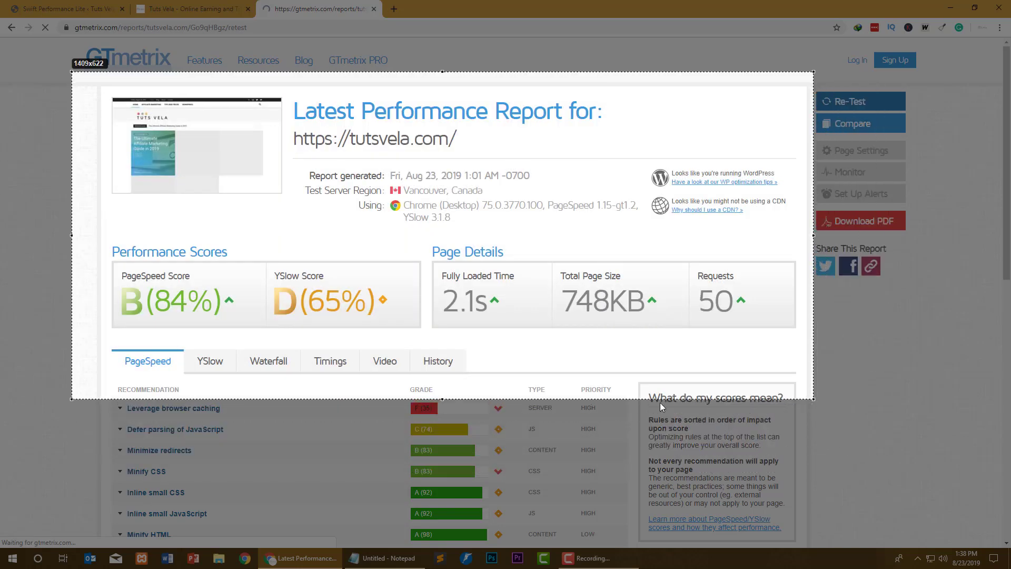
key("Return")
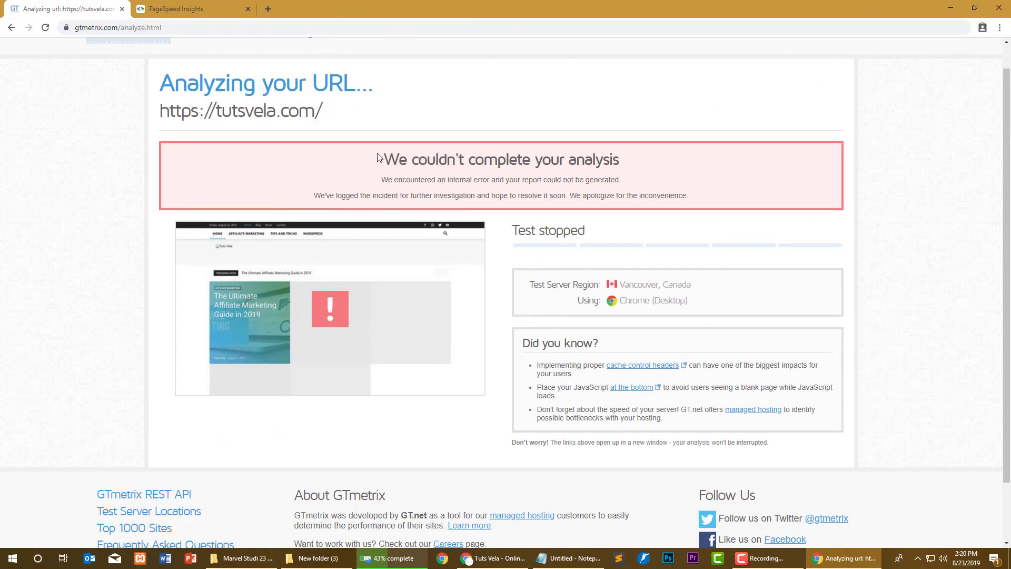
Read the message on the GTmetrix analysis page for tutsvela.com.
left_click_drag(380, 158, 745, 217)
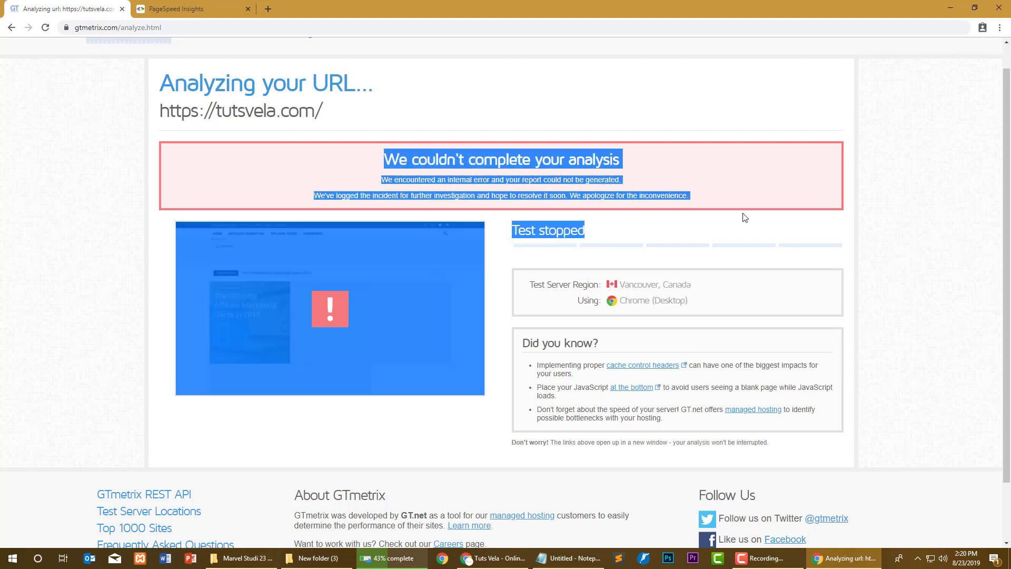
Open the GTmetrix dashboard in a new tab from the tutsvela.com analysis page.
left_click(706, 195)
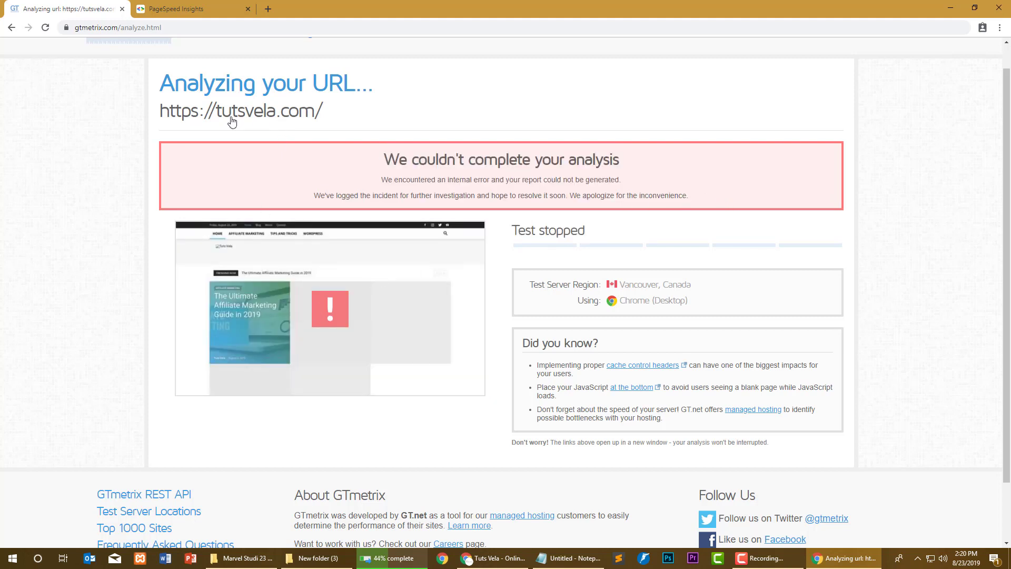
scroll(118, 84, "up", 1)
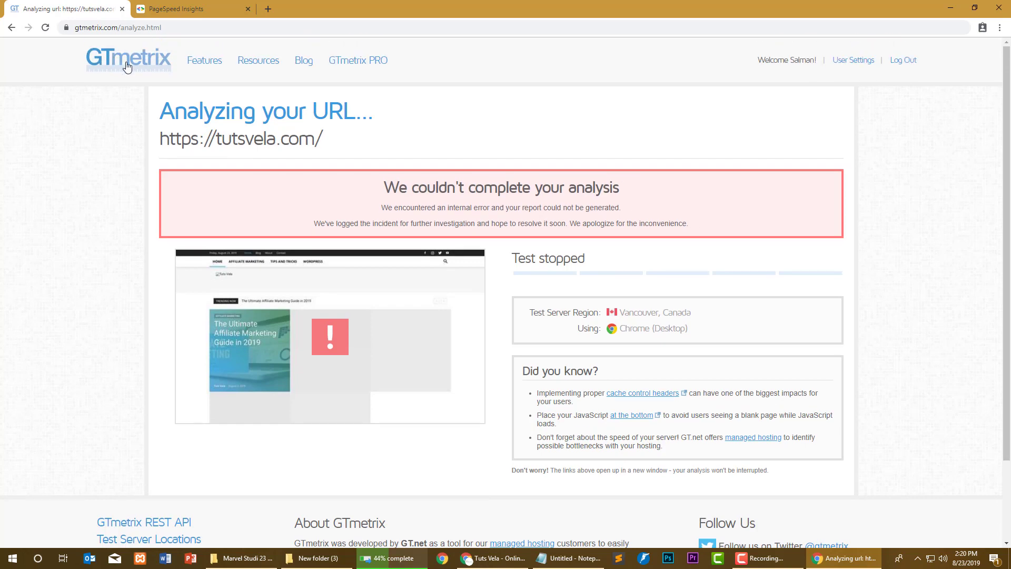
left_click(126, 66)
Review the desktop PageSpeed Insights score and lab data for tutsvela.com, and return to the GTmetrix dashboard.
left_click(326, 7)
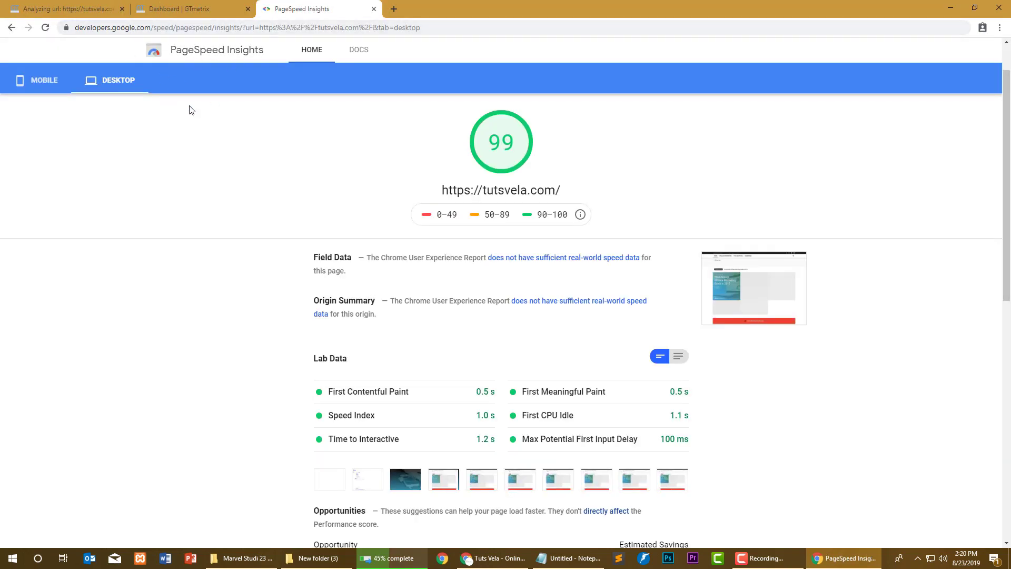
left_click_drag(490, 135, 517, 145)
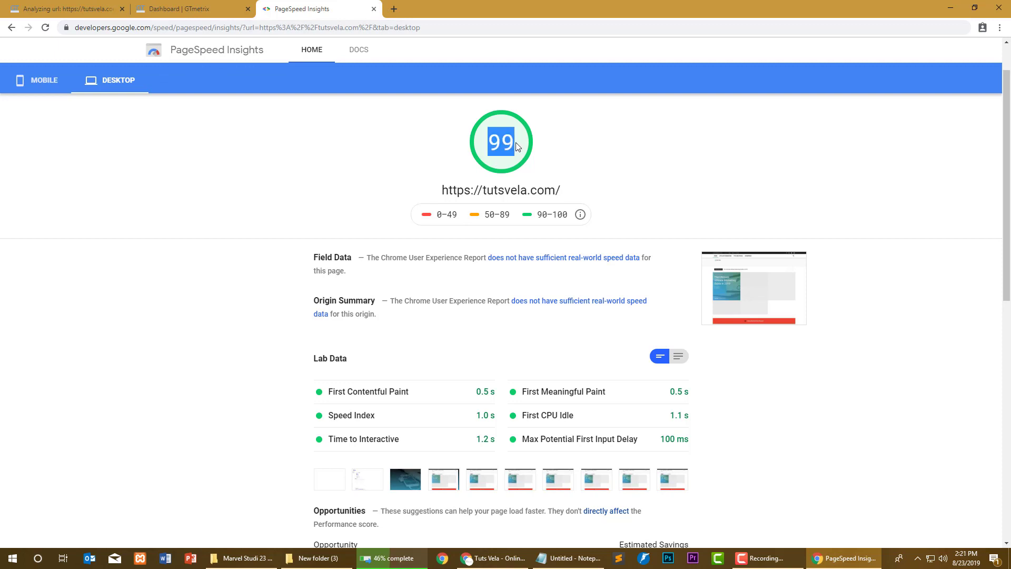
left_click(312, 218)
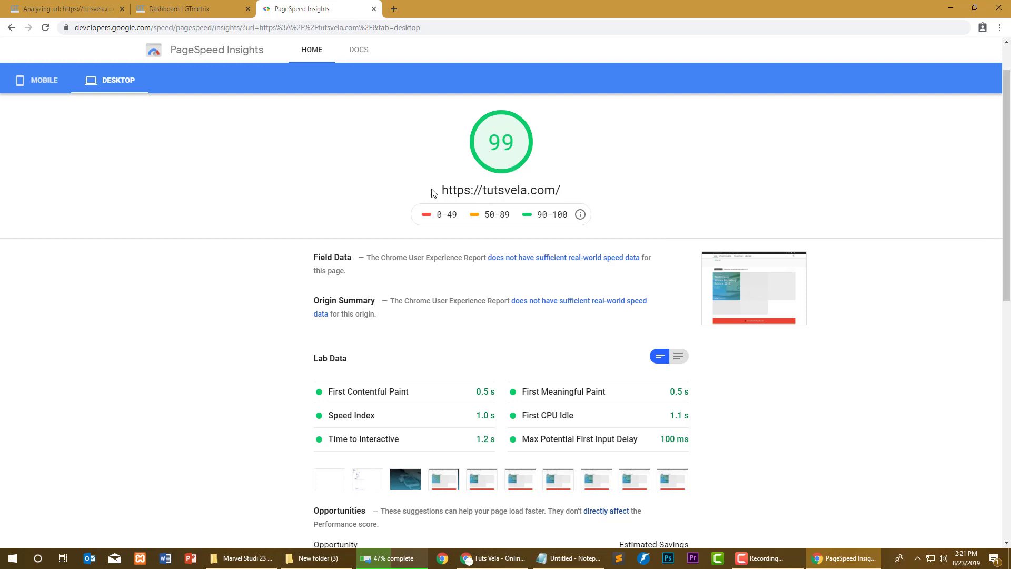
scroll(219, 178, "down", 4)
scroll(289, 189, "up", 4)
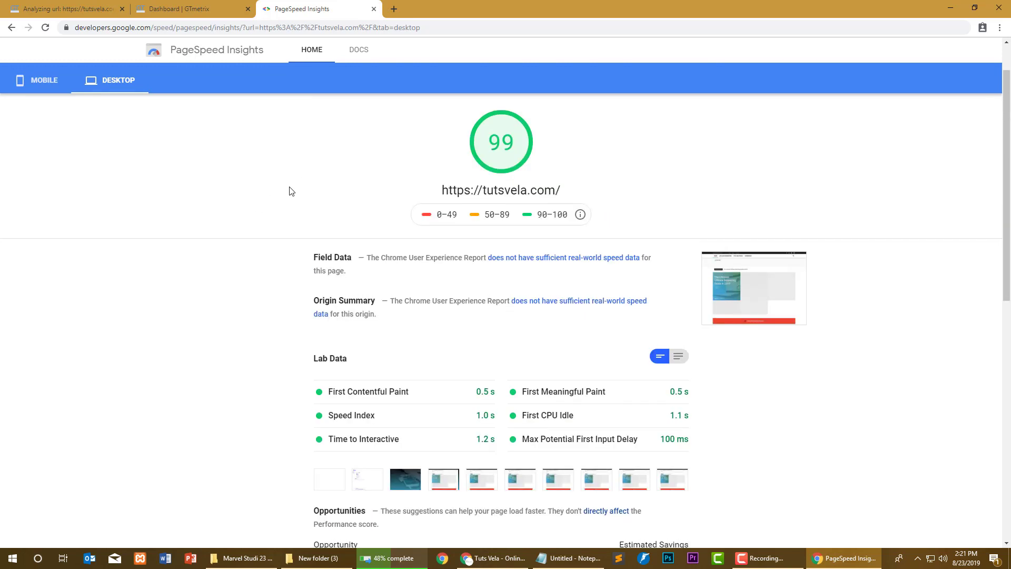
left_click(219, 4)
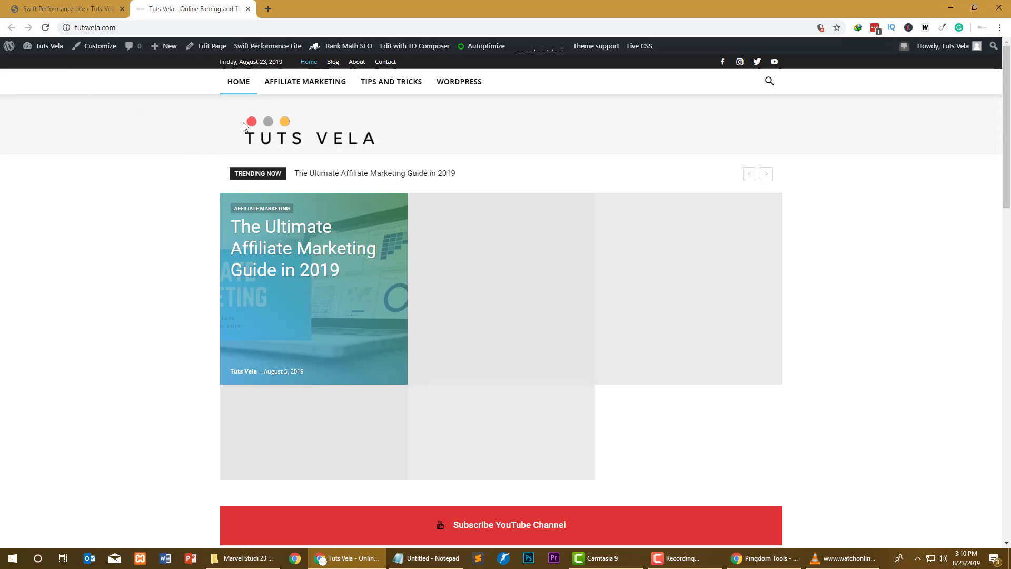
Open the Subscribe YouTube Channel link below the featured articles on the tutsvela.com homepage.
scroll(162, 210, "down", 3)
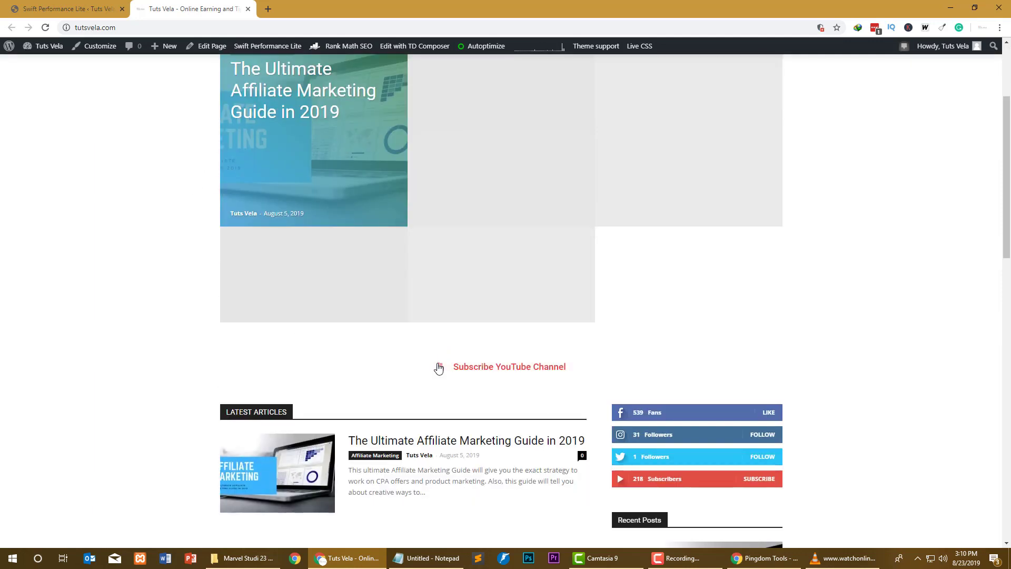
left_click(439, 368)
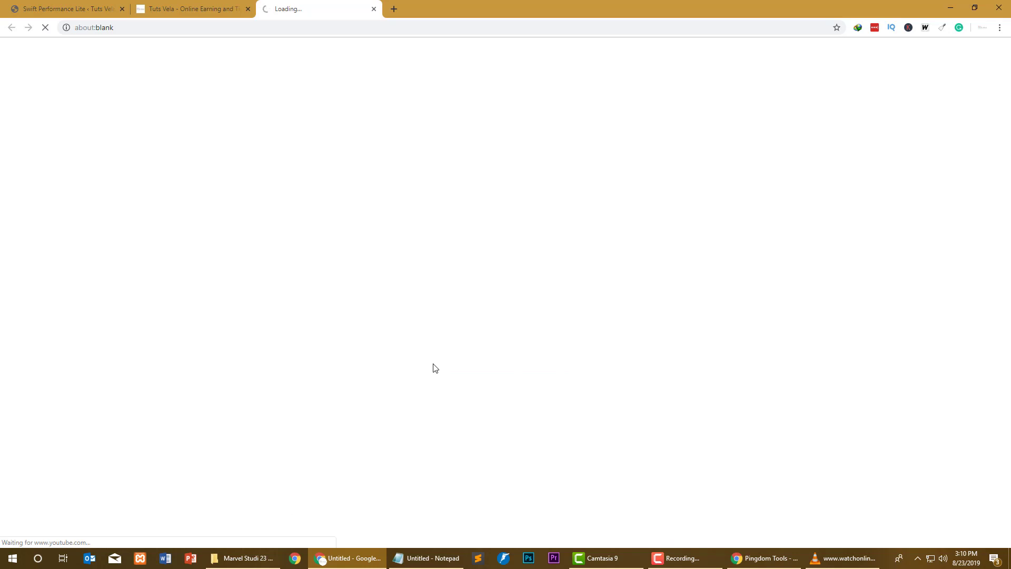